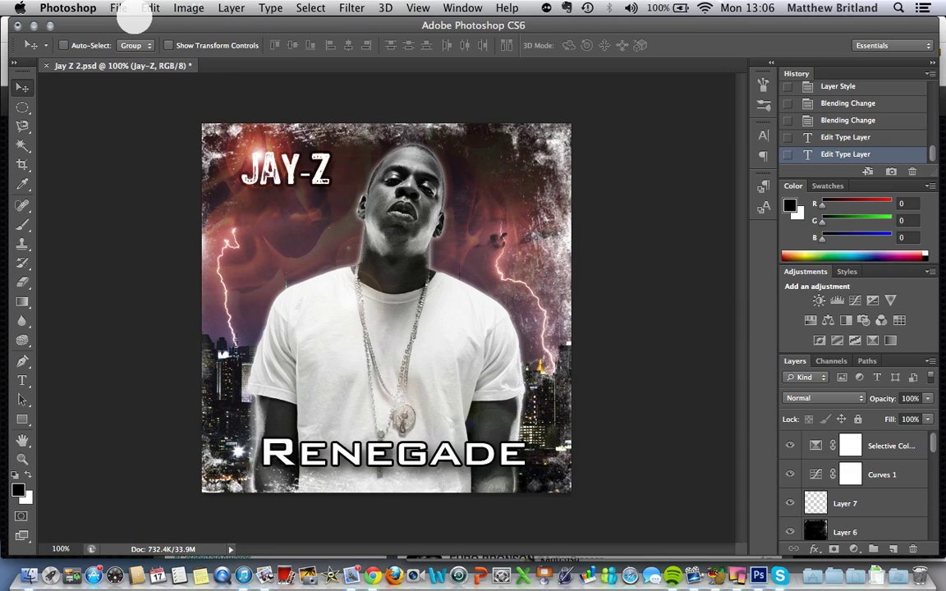
# Start a new document named Album Cover, sized 12 × 12 centimetres
pyautogui.click(119, 9)
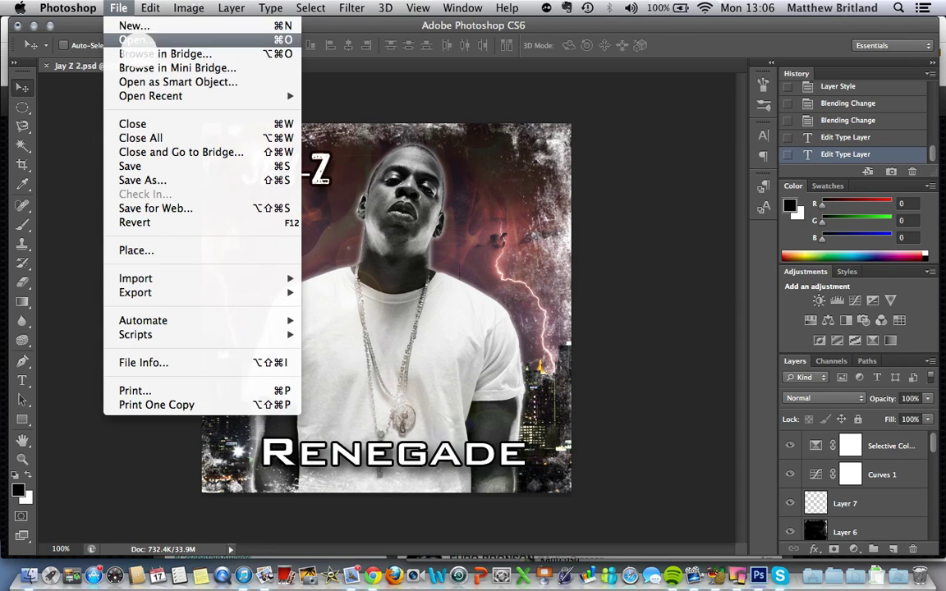
pyautogui.click(124, 25)
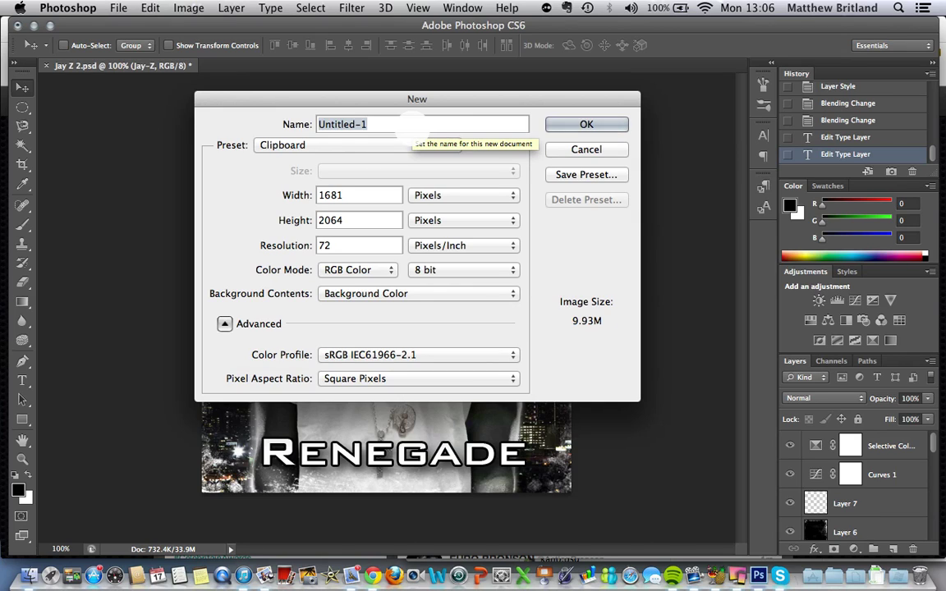
pyautogui.write('Albu')
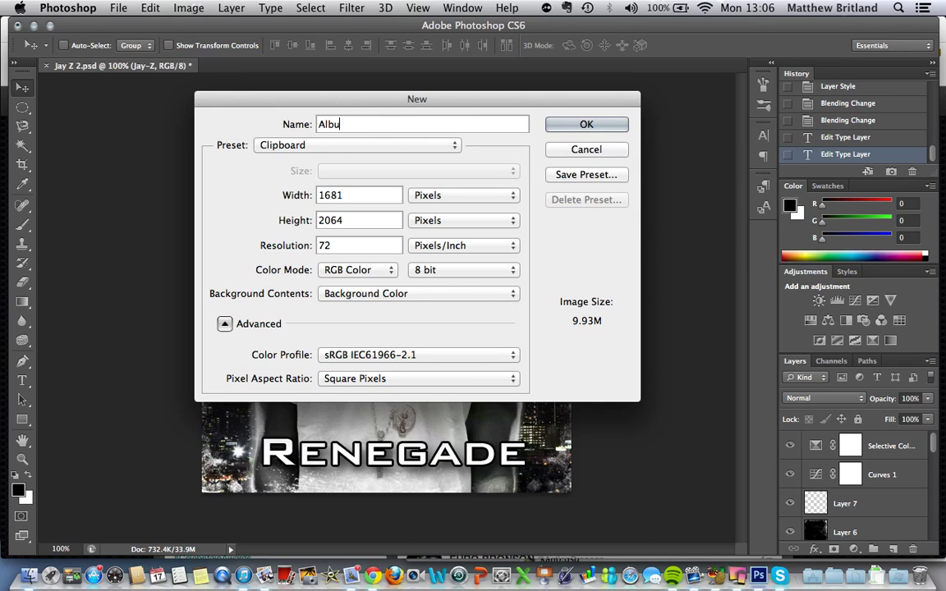
pyautogui.write('m Coer')
pyautogui.press('BackSpace')
pyautogui.write('er')
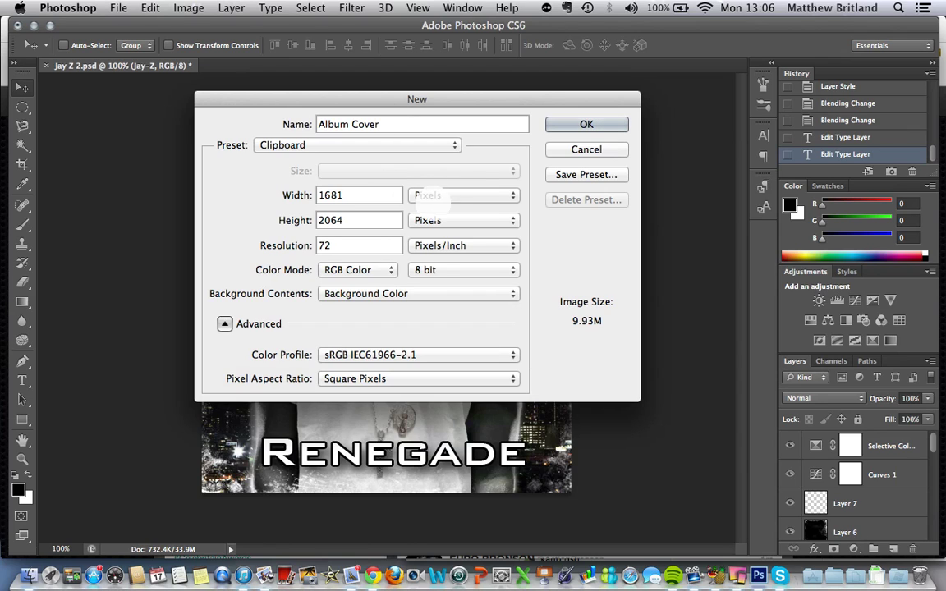
pyautogui.click(427, 194)
pyautogui.click(433, 219)
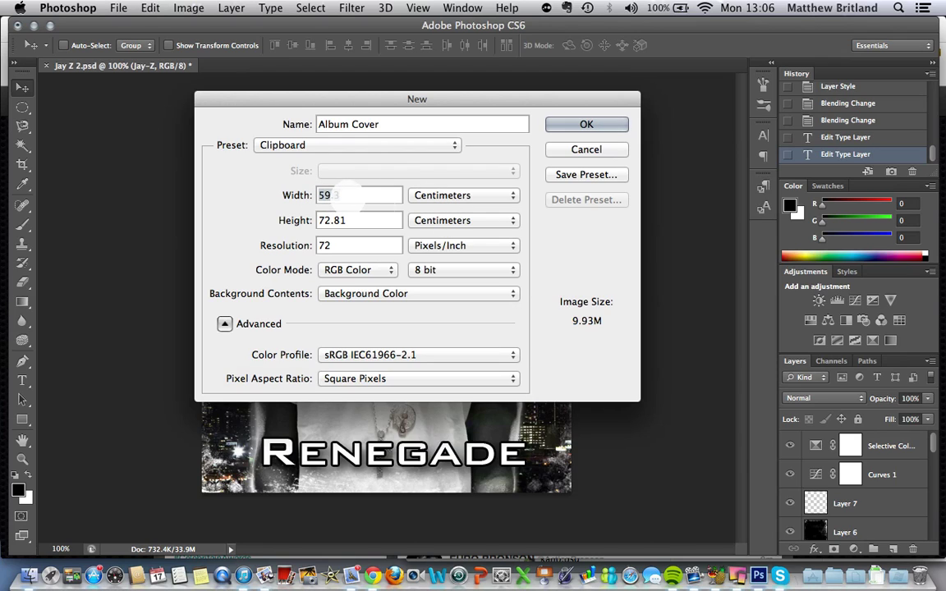
pyautogui.write('12')
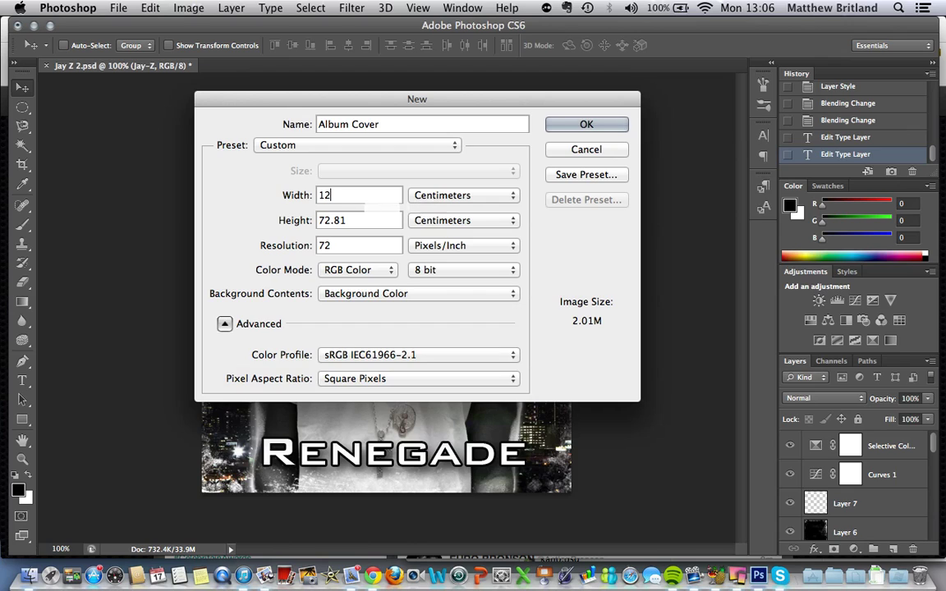
pyautogui.press('Tab')
pyautogui.write('12')
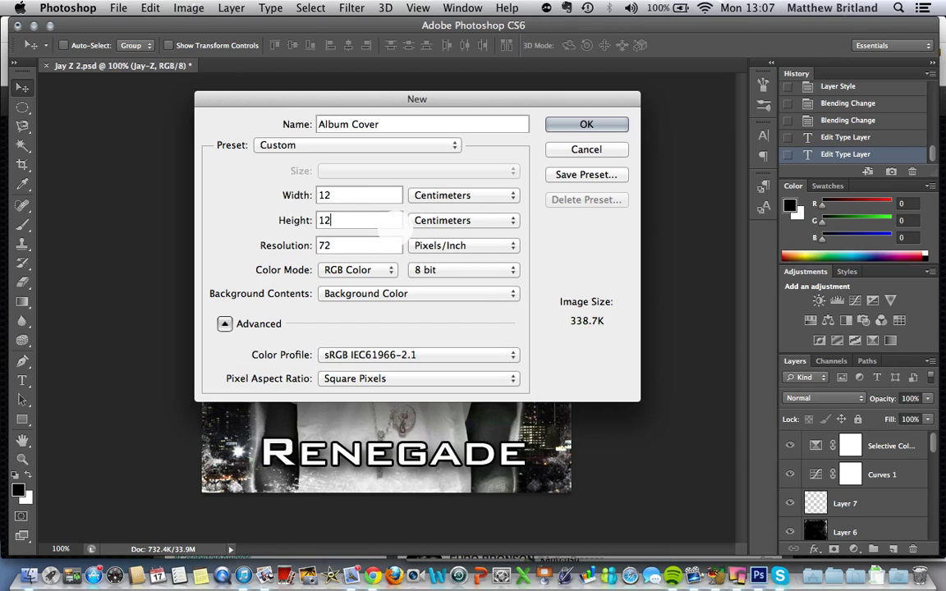
# Set resolution to 60 pixels/centimetre with a transparent background, and create the document
pyautogui.click(443, 245)
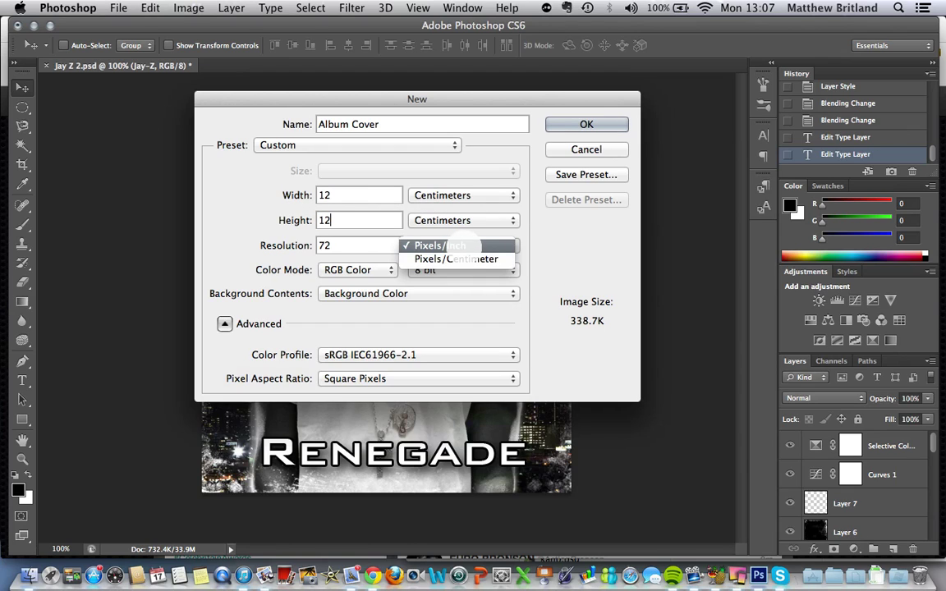
pyautogui.click(460, 260)
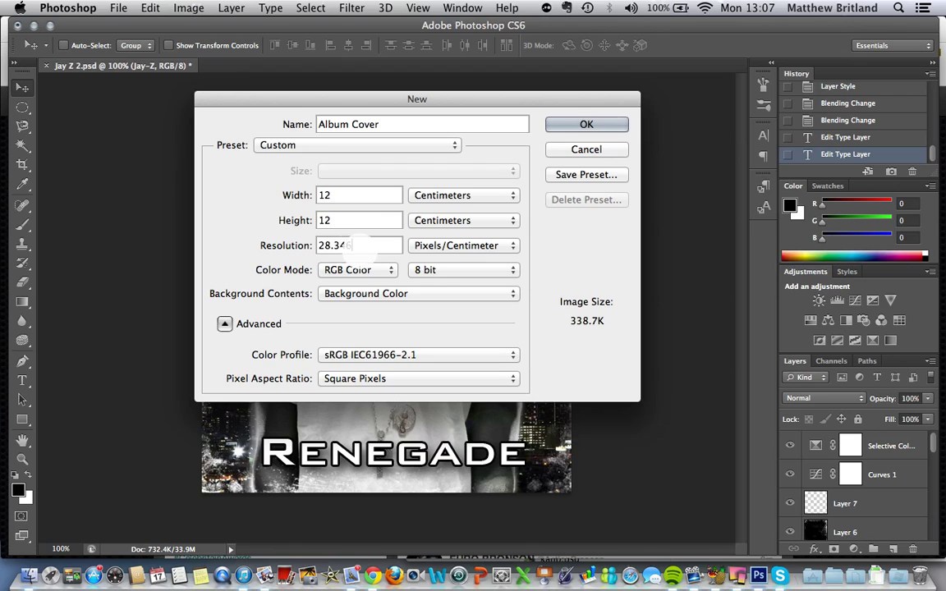
pyautogui.moveTo(353, 246); pyautogui.dragTo(308, 246)
pyautogui.write('60')
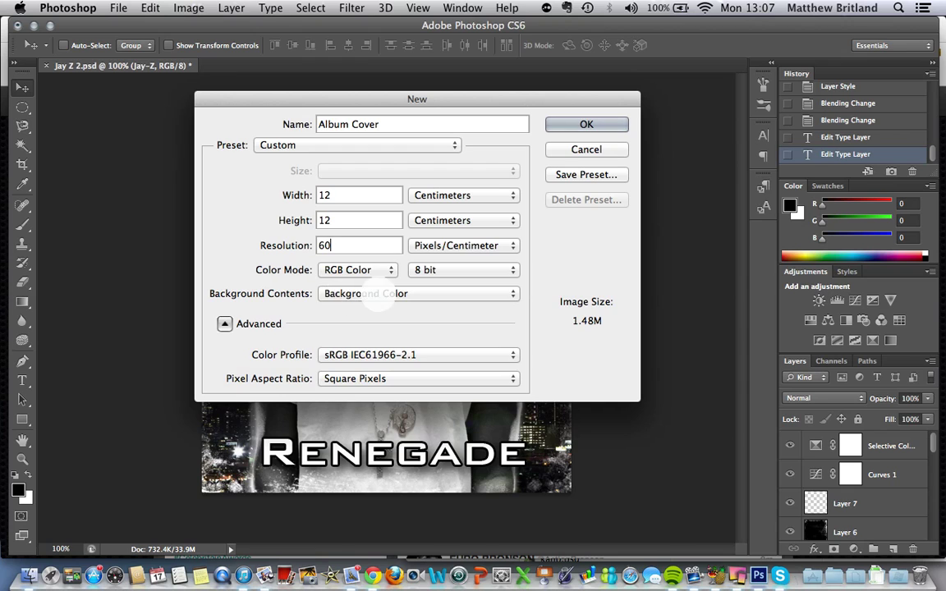
pyautogui.click(373, 293)
pyautogui.click(380, 305)
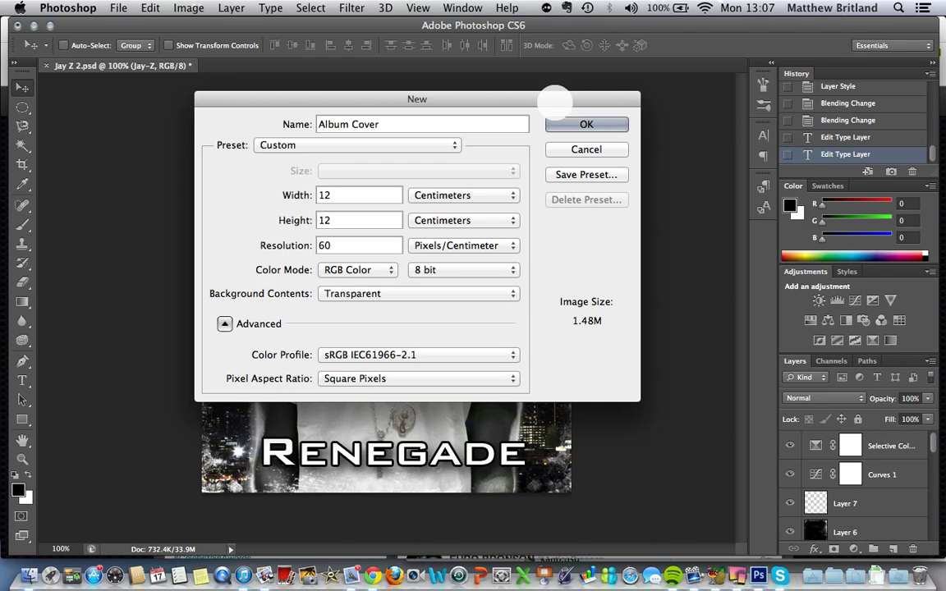
pyautogui.click(575, 127)
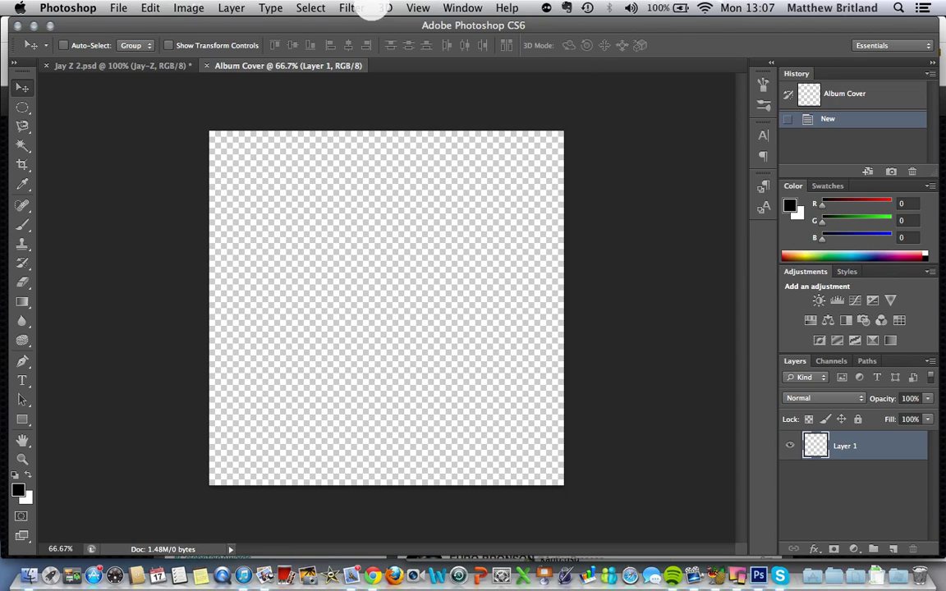
# Open the Jay Z.jpg photo from the Jay-Z Cover folder
pyautogui.click(119, 8)
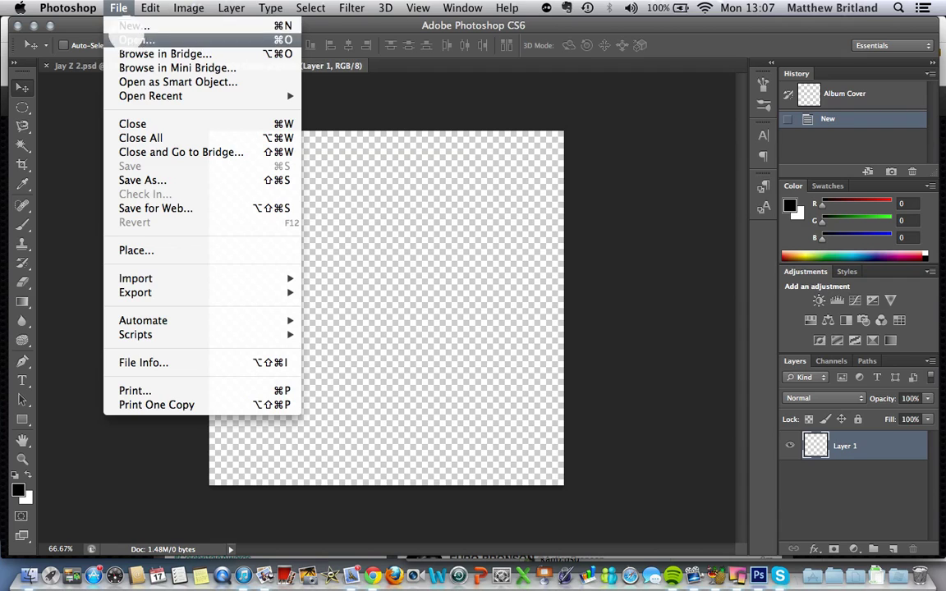
pyautogui.click(136, 40)
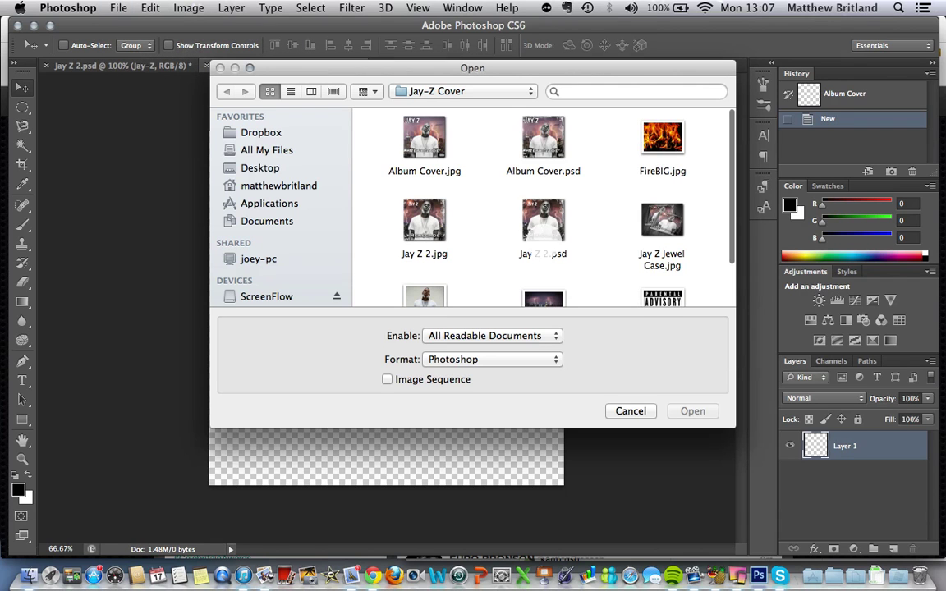
pyautogui.scroll(-2, 542, 206)
pyautogui.click(424, 250)
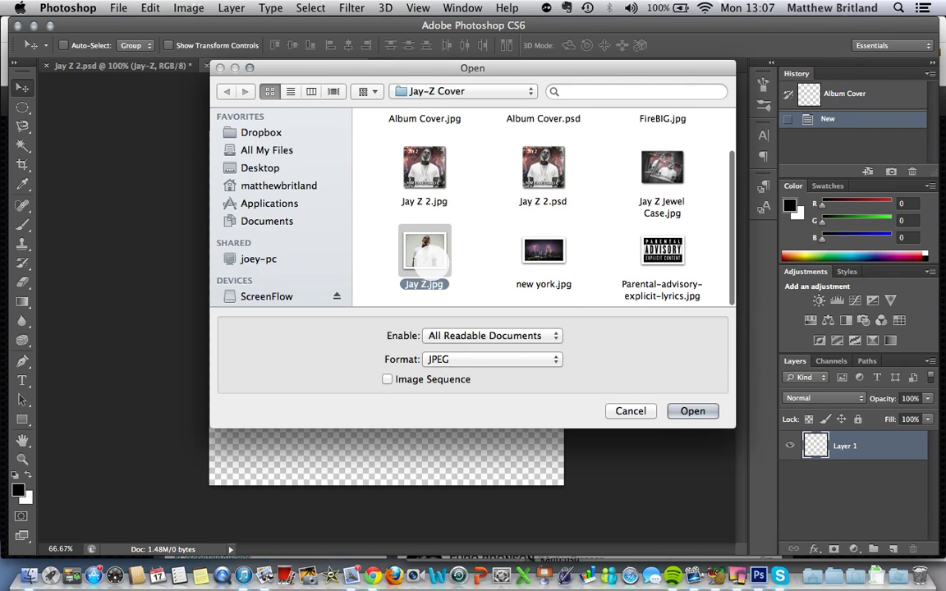
pyautogui.click(686, 411)
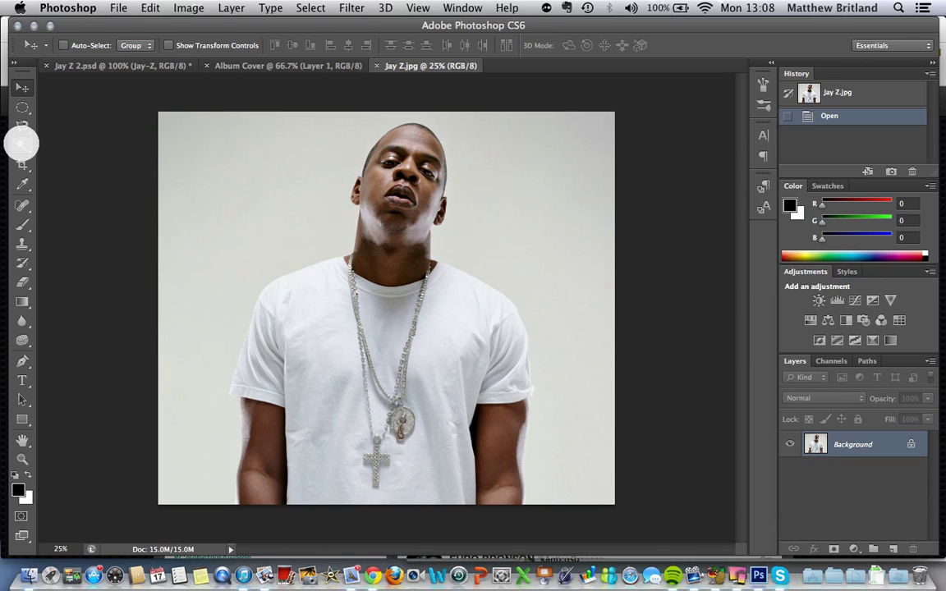
pyautogui.click(21, 144)
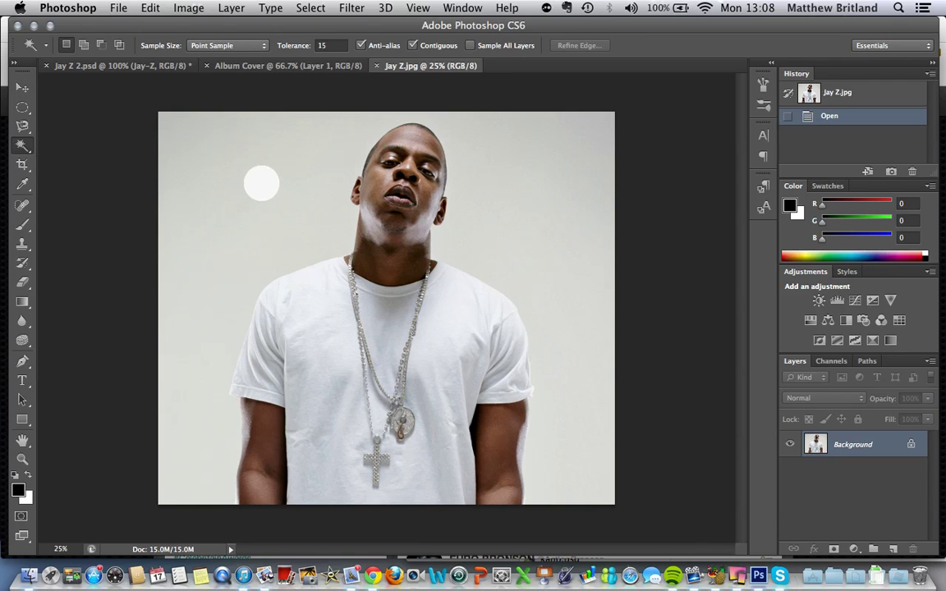
pyautogui.click(257, 181)
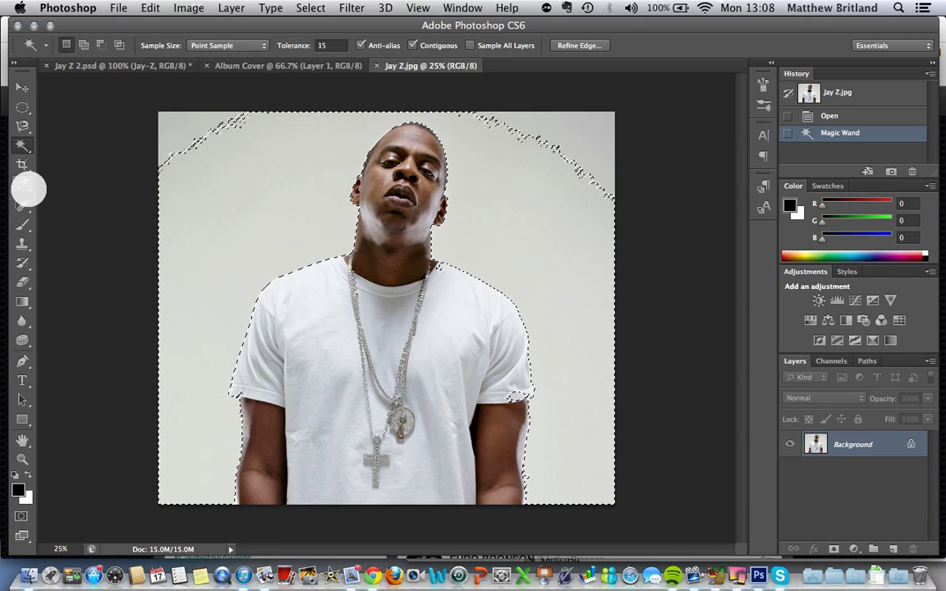
pyautogui.click(25, 129)
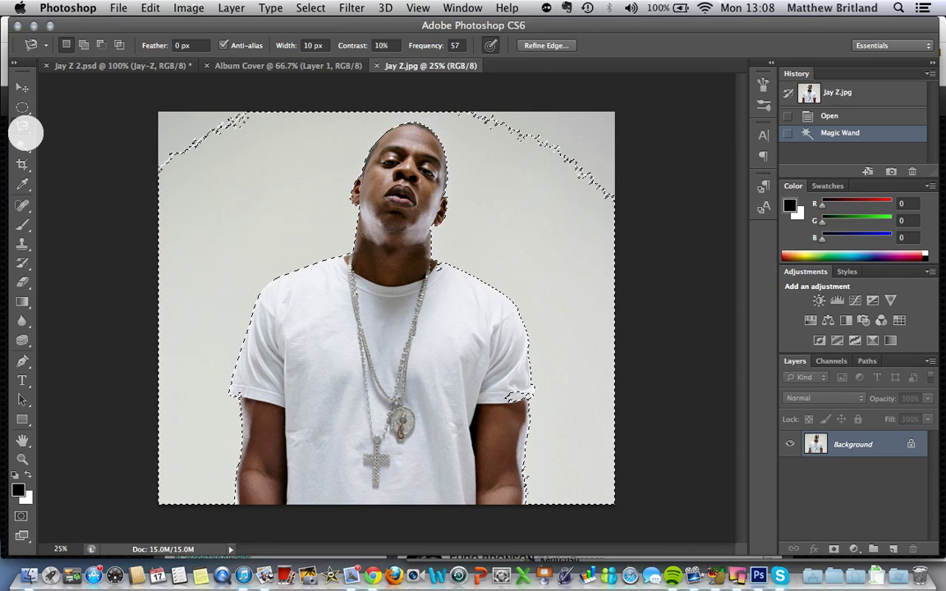
pyautogui.press('super+d')
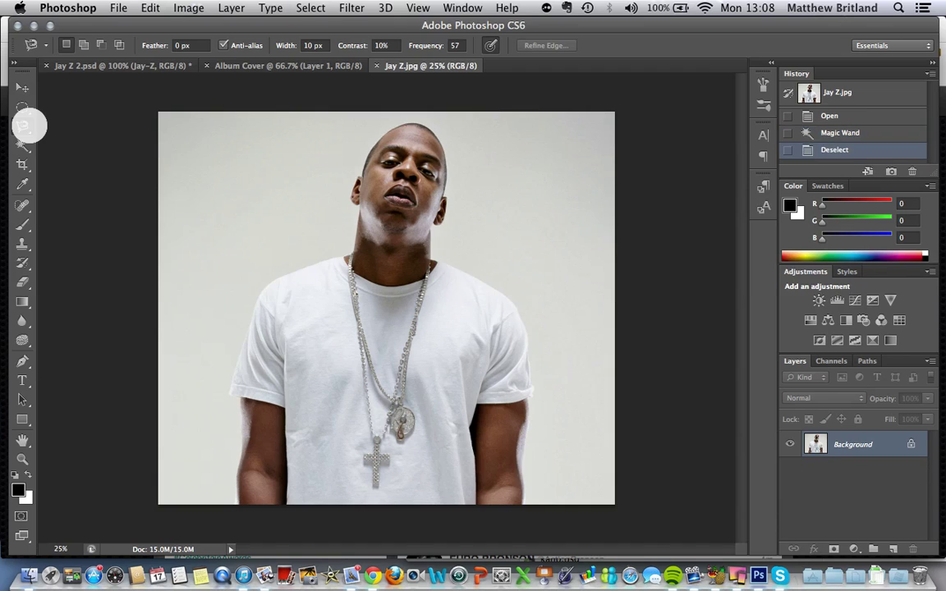
pyautogui.moveTo(19, 125); pyautogui.dragTo(79, 125)
pyautogui.moveTo(353, 134)
pyautogui.mouseDown()
pyautogui.moveTo(280, 175)
pyautogui.moveTo(252, 219)
pyautogui.moveTo(267, 281)
pyautogui.moveTo(355, 310)
pyautogui.moveTo(493, 279)
pyautogui.moveTo(481, 191)
pyautogui.moveTo(349, 134)
pyautogui.mouseUp()
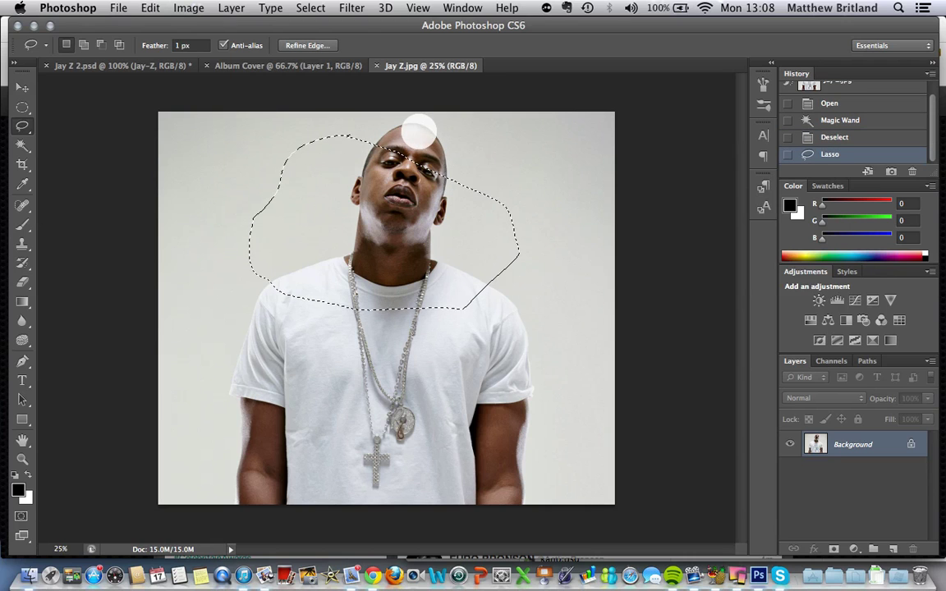
pyautogui.rightClick(349, 222)
pyautogui.click(376, 231)
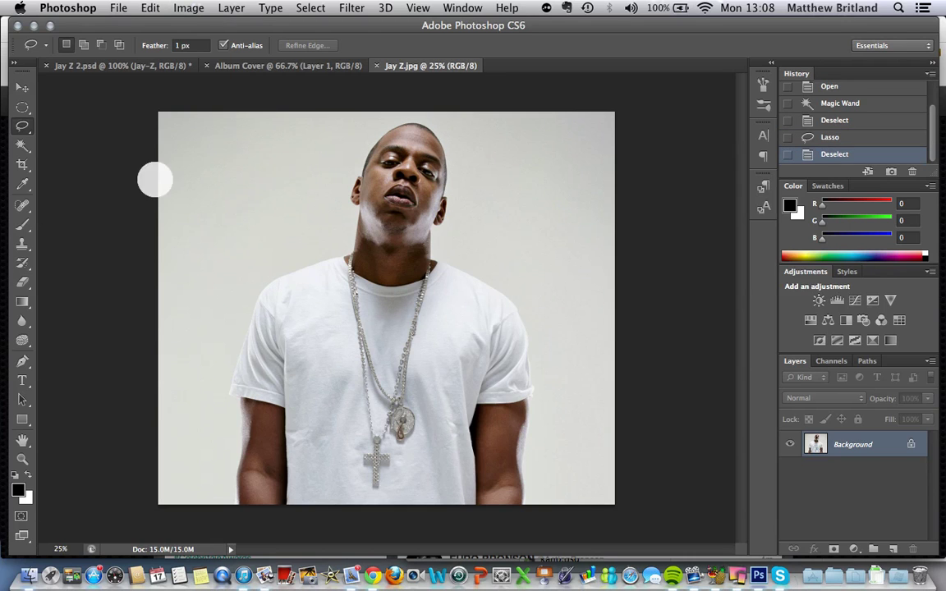
pyautogui.moveTo(24, 129); pyautogui.dragTo(80, 139)
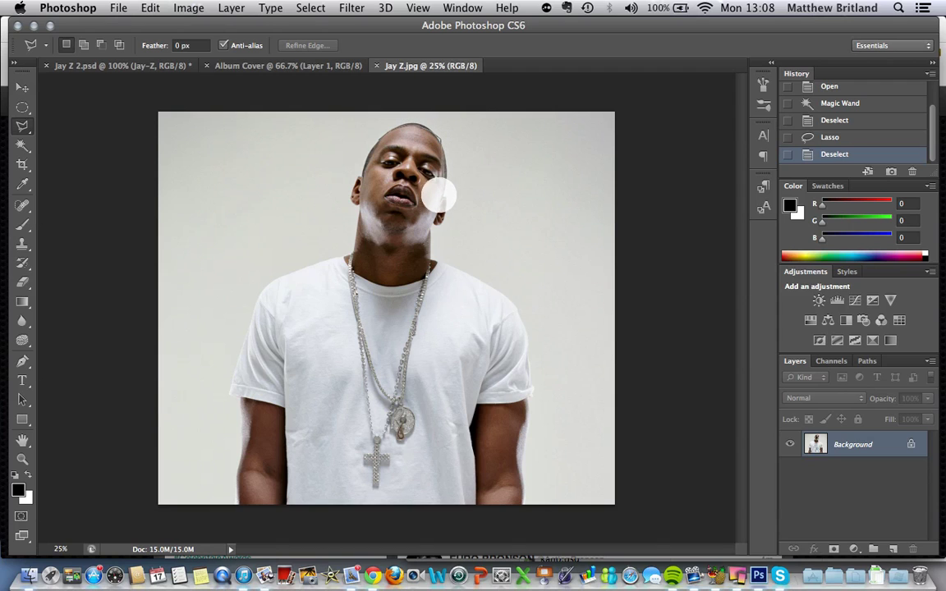
pyautogui.doubleClick(381, 140)
pyautogui.press('super+d')
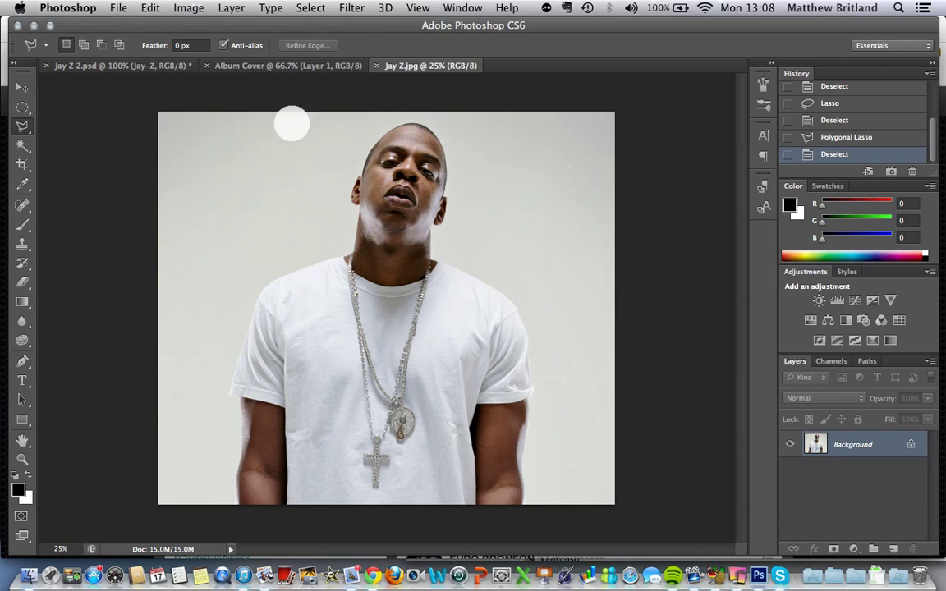
pyautogui.click(23, 127)
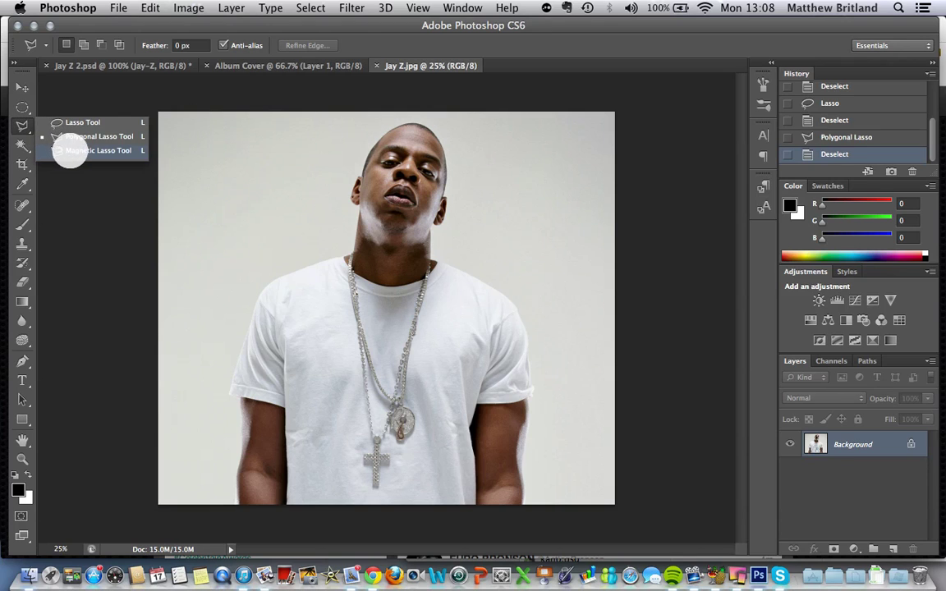
# Trace Jay-Z's outline with the Magnetic Lasso, then switch to Quick Mask mode
pyautogui.click(70, 150)
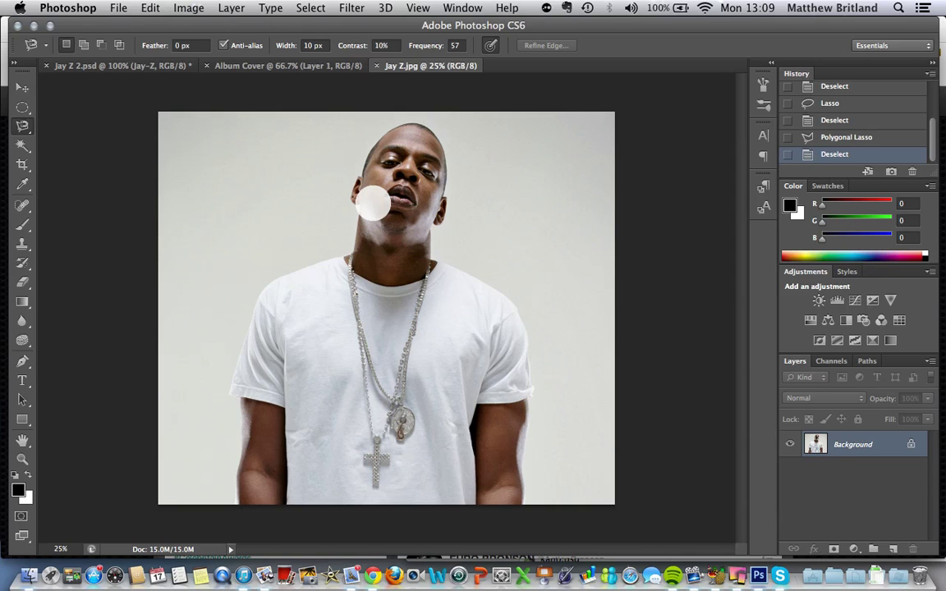
pyautogui.click(369, 153)
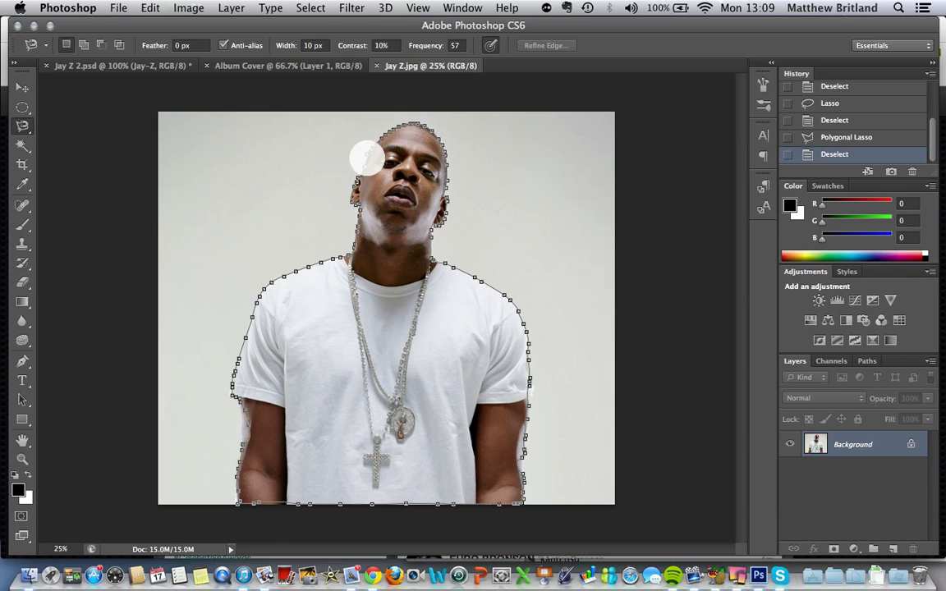
pyautogui.doubleClick(364, 156)
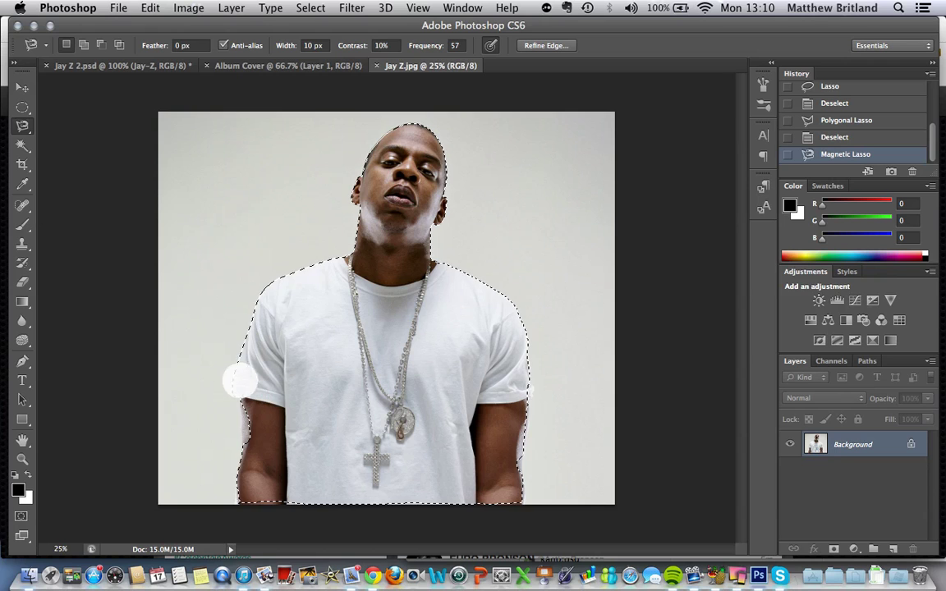
pyautogui.click(20, 515)
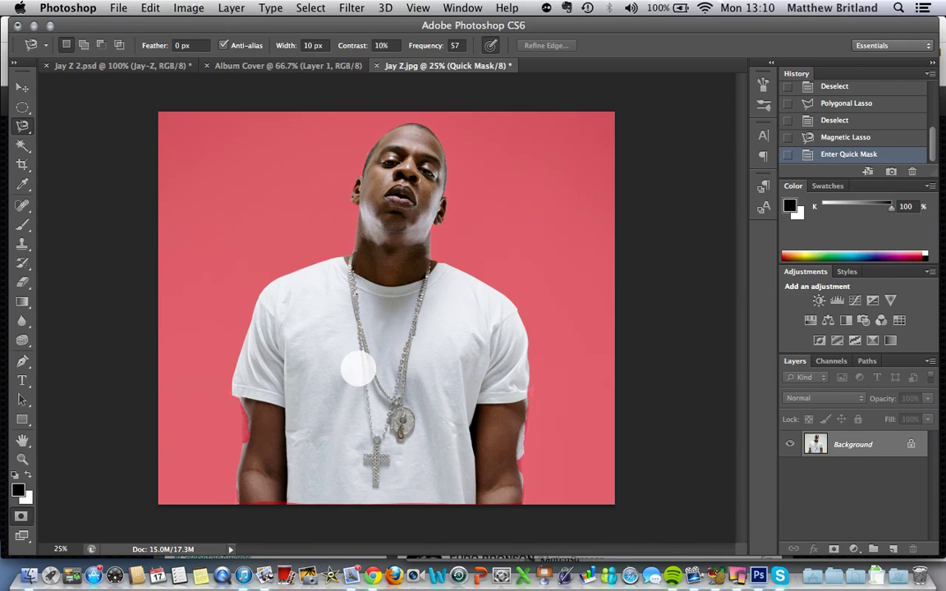
# Paint white with a 64 px hard brush over the mask on the left arm and bottom edge
pyautogui.moveTo(253, 427)
pyautogui.mouseDown()
pyautogui.moveTo(241, 422)
pyautogui.moveTo(249, 407)
pyautogui.moveTo(243, 443)
pyautogui.moveTo(246, 407)
pyautogui.mouseUp()
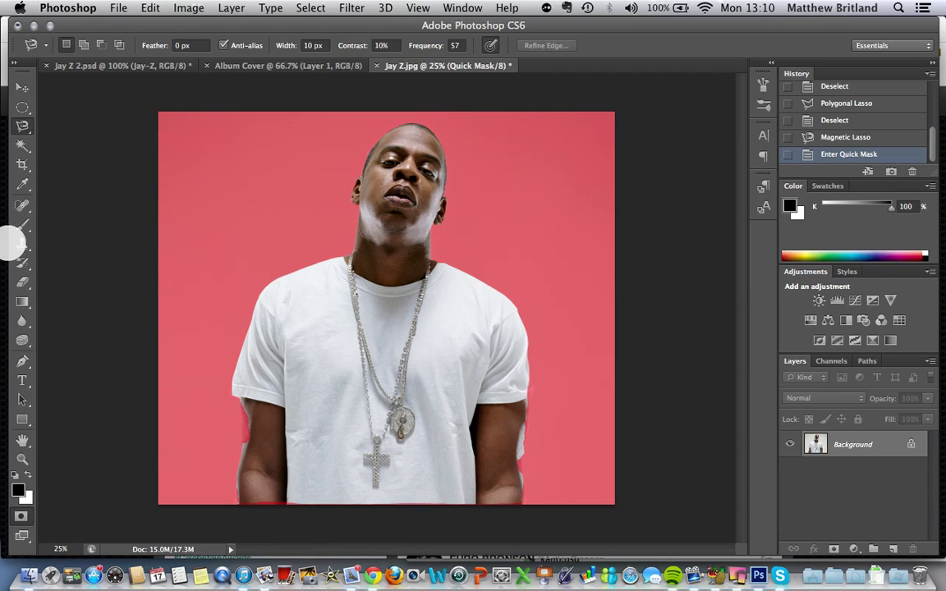
pyautogui.click(23, 223)
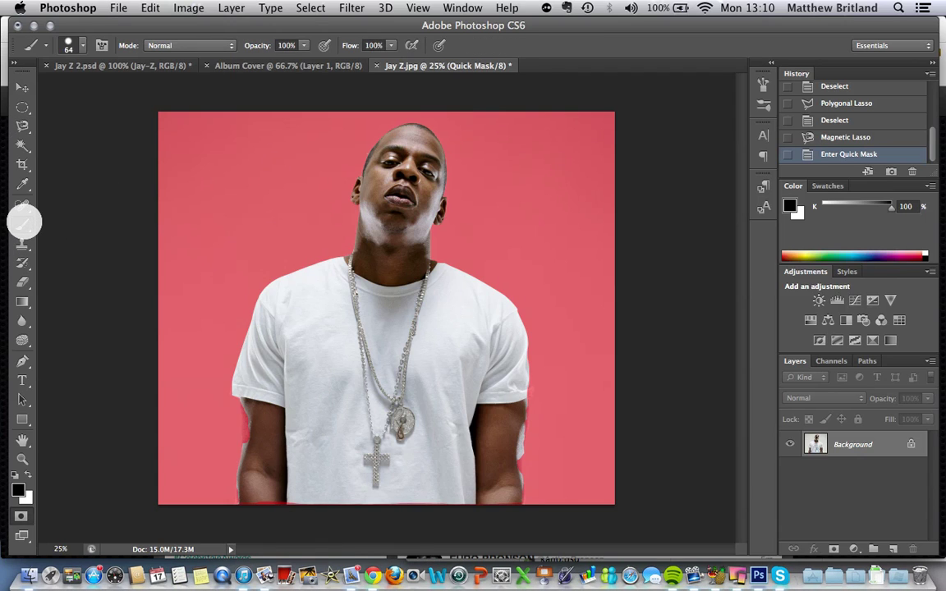
pyautogui.click(82, 46)
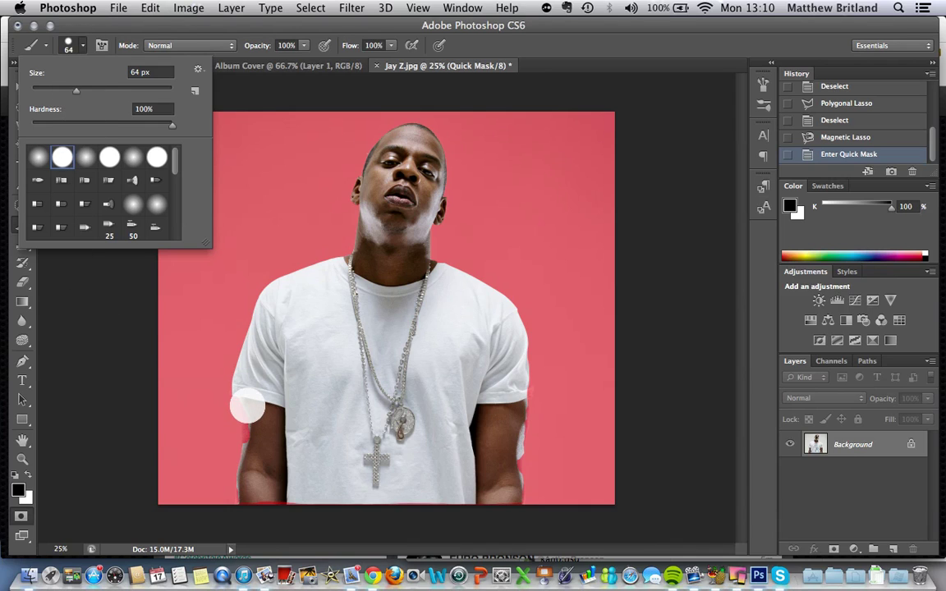
pyautogui.click(247, 406)
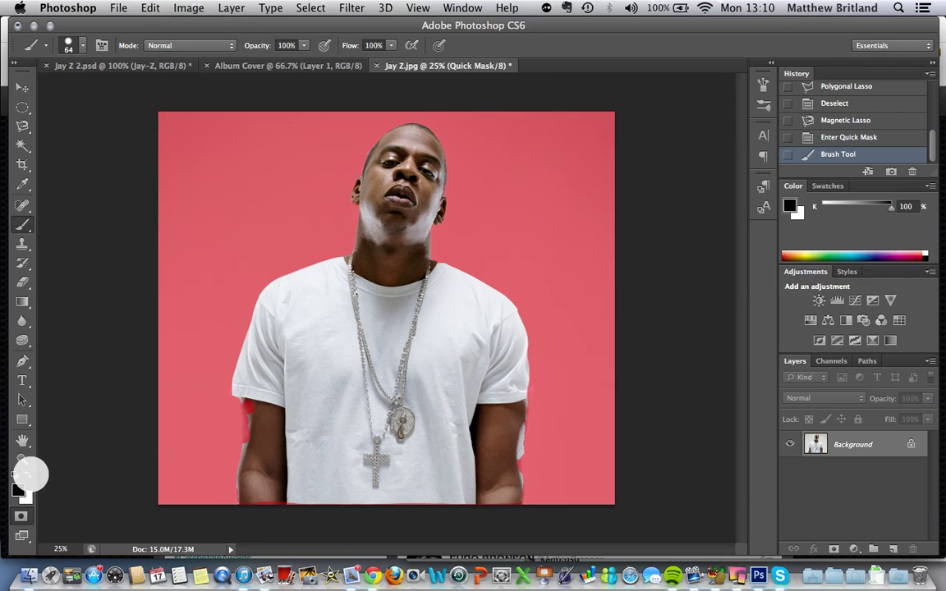
pyautogui.click(28, 475)
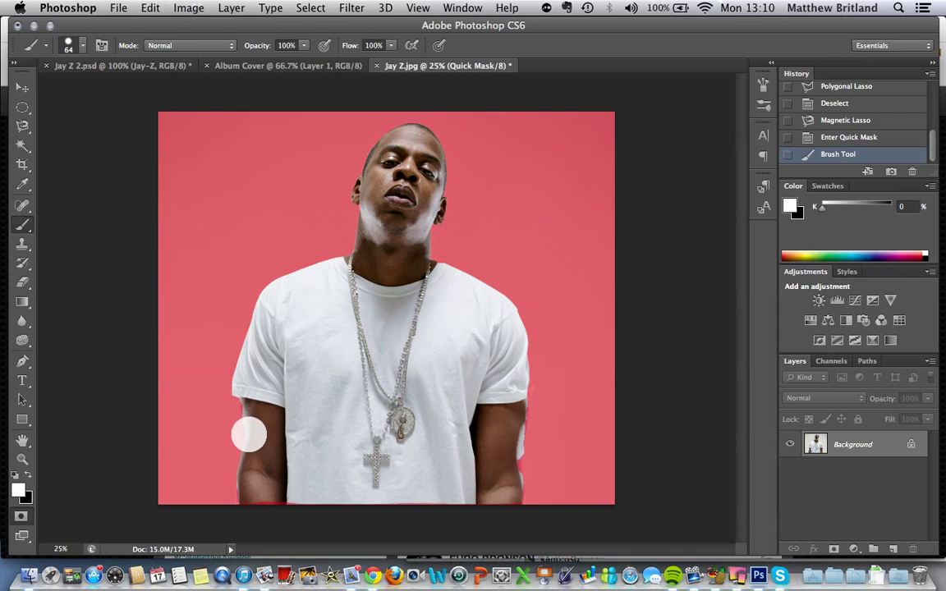
pyautogui.moveTo(250, 426); pyautogui.dragTo(243, 392)
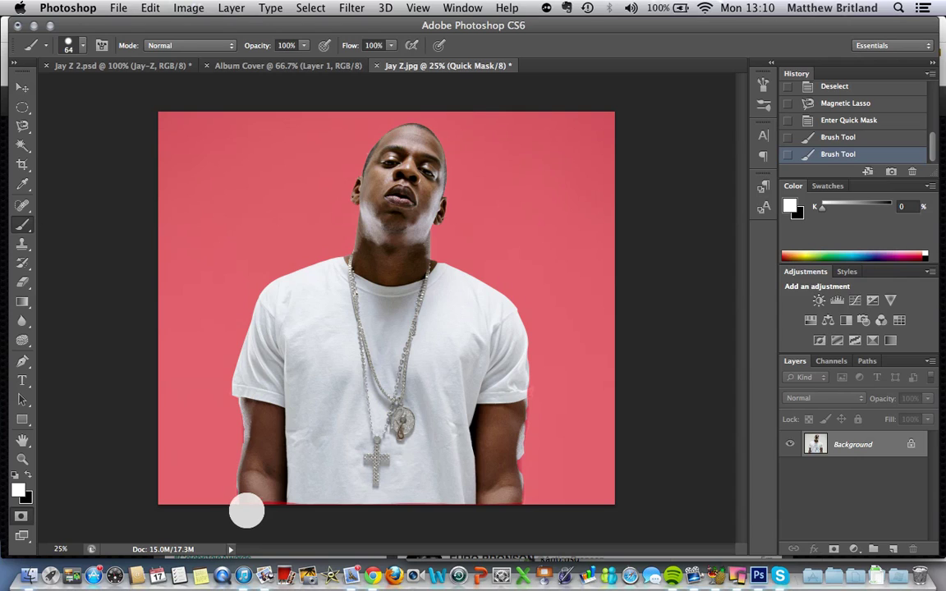
pyautogui.moveTo(245, 507)
pyautogui.mouseDown()
pyautogui.moveTo(496, 503)
pyautogui.moveTo(481, 458)
pyautogui.mouseUp()
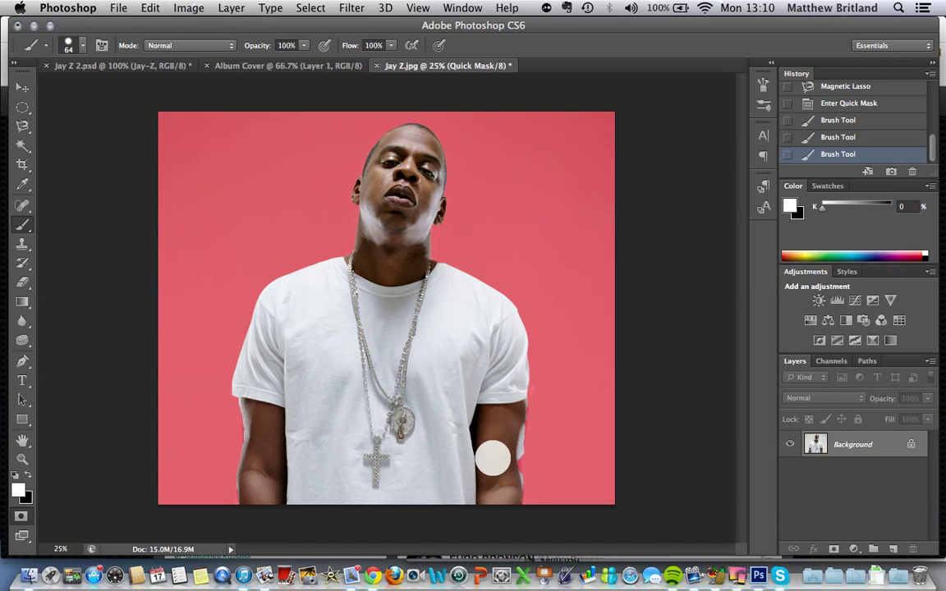
pyautogui.press('super+plus')
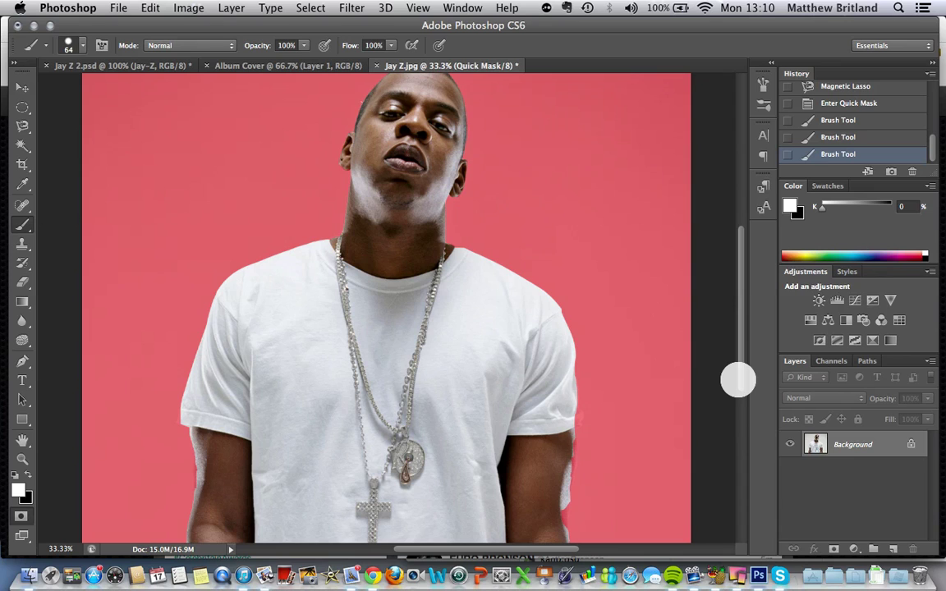
# Paint white to clear the mask along the right and left arm edges
pyautogui.scroll(-6, 740, 383)
pyautogui.scroll(2, 541, 359)
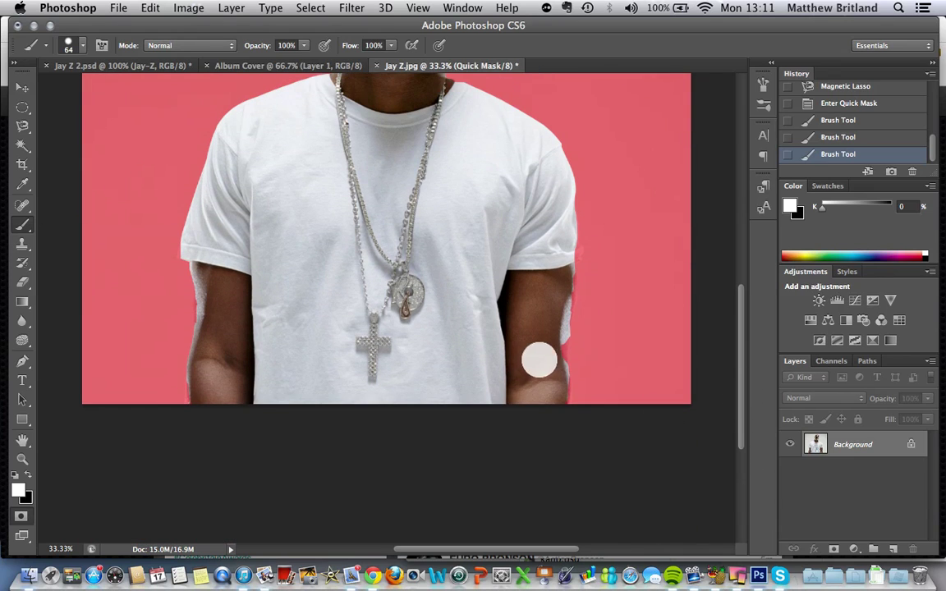
pyautogui.moveTo(562, 348)
pyautogui.mouseDown()
pyautogui.moveTo(563, 418)
pyautogui.moveTo(550, 318)
pyautogui.moveTo(565, 274)
pyautogui.moveTo(555, 363)
pyautogui.mouseUp()
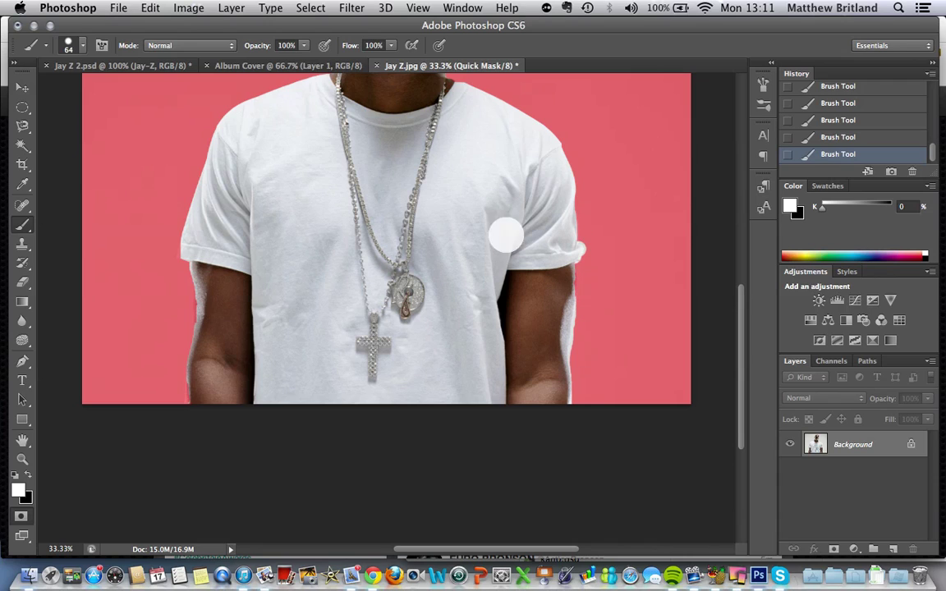
pyautogui.moveTo(200, 303)
pyautogui.mouseDown()
pyautogui.moveTo(194, 391)
pyautogui.moveTo(207, 368)
pyautogui.moveTo(201, 280)
pyautogui.mouseUp()
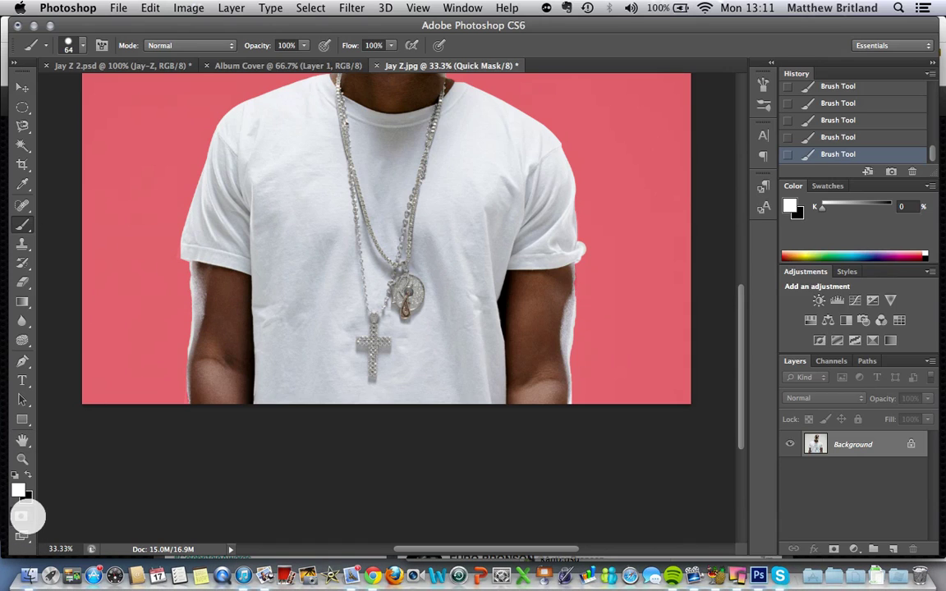
# Paint a black test stroke on the shirt, then erase it with white
pyautogui.click(28, 475)
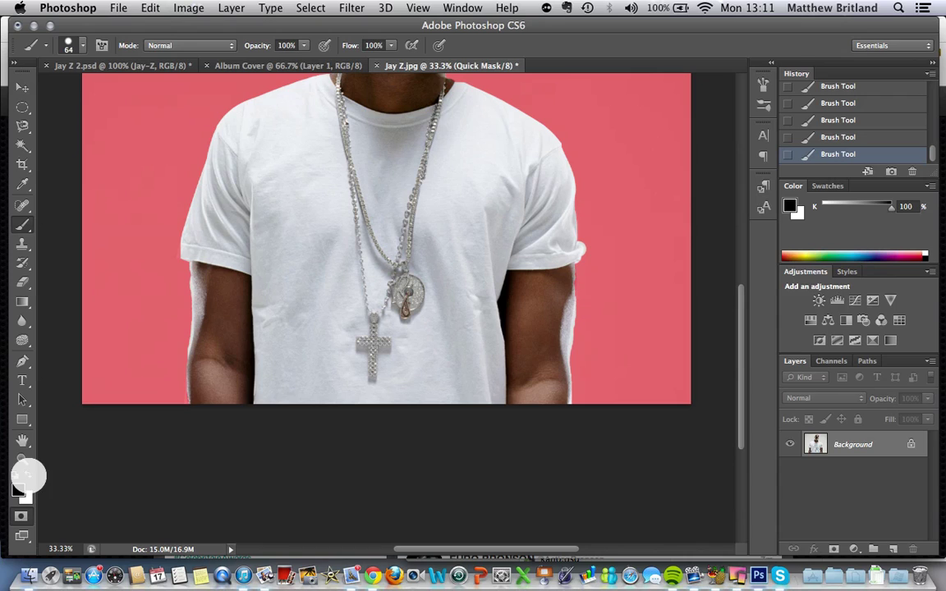
pyautogui.moveTo(302, 238)
pyautogui.mouseDown()
pyautogui.moveTo(339, 245)
pyautogui.moveTo(328, 243)
pyautogui.mouseUp()
pyautogui.click(27, 475)
pyautogui.moveTo(291, 249)
pyautogui.mouseDown()
pyautogui.moveTo(332, 266)
pyautogui.moveTo(332, 245)
pyautogui.mouseUp()
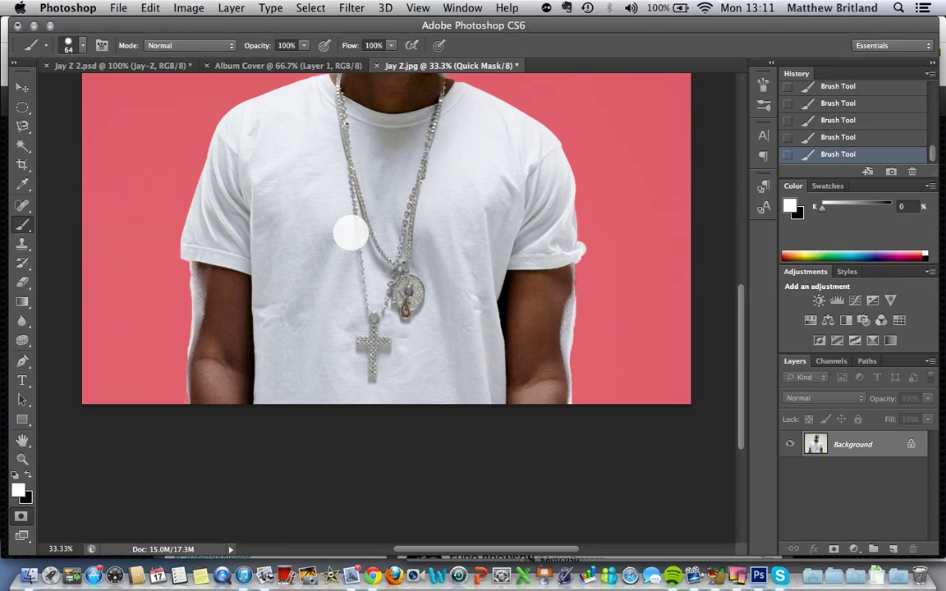
pyautogui.press('super+minus')
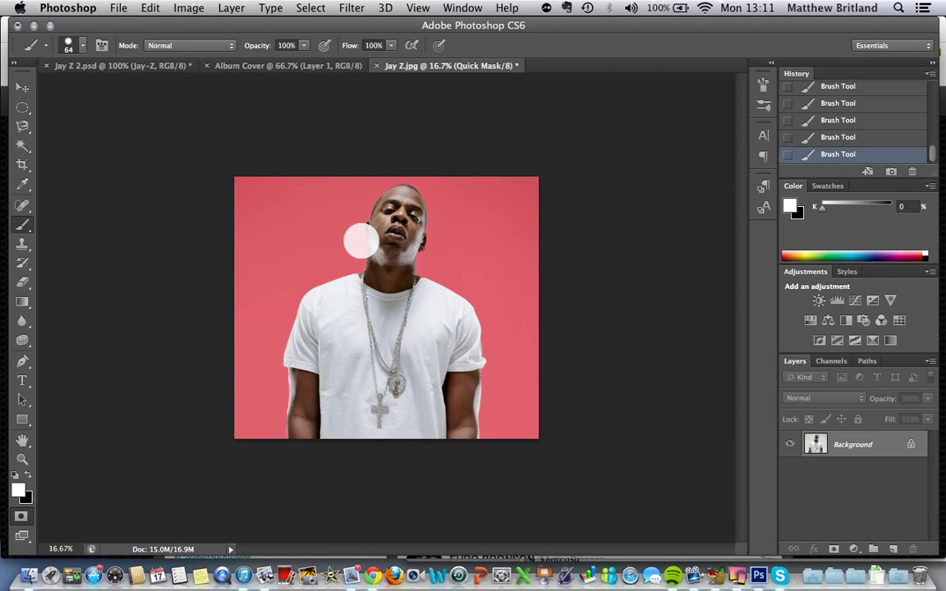
pyautogui.press('super+plus')
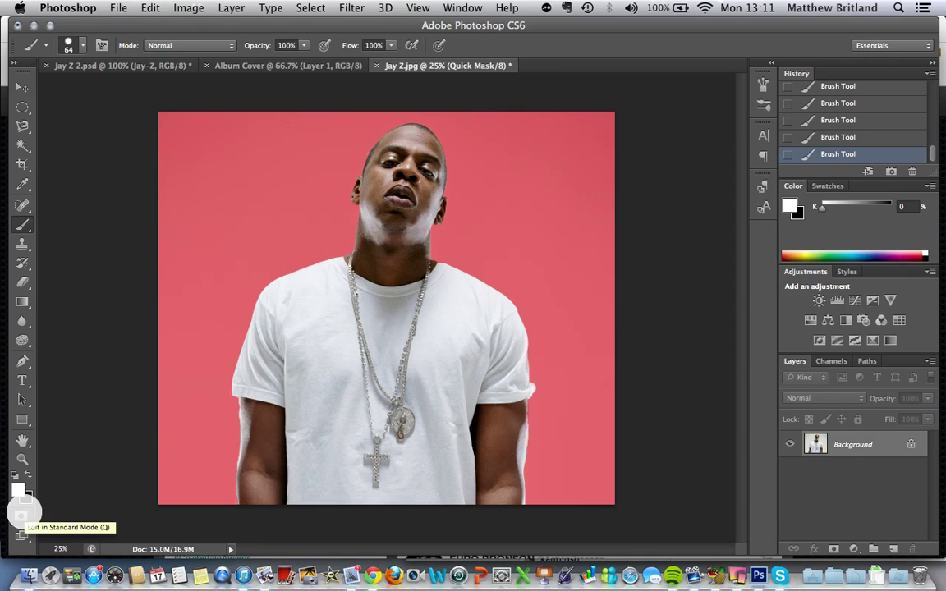
# Exit Quick Mask to a selection and refine its edge with Smooth set to 32
pyautogui.click(21, 514)
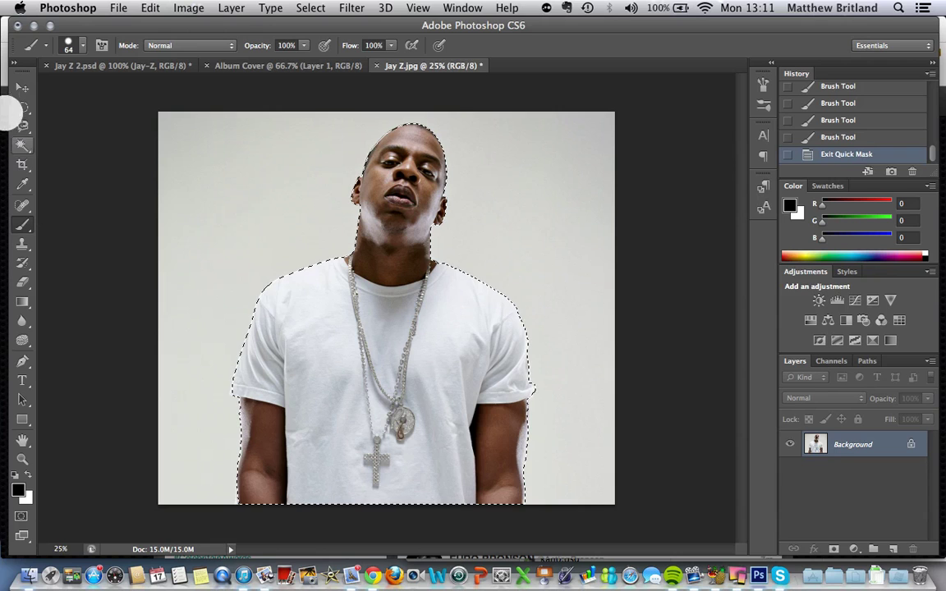
pyautogui.click(22, 123)
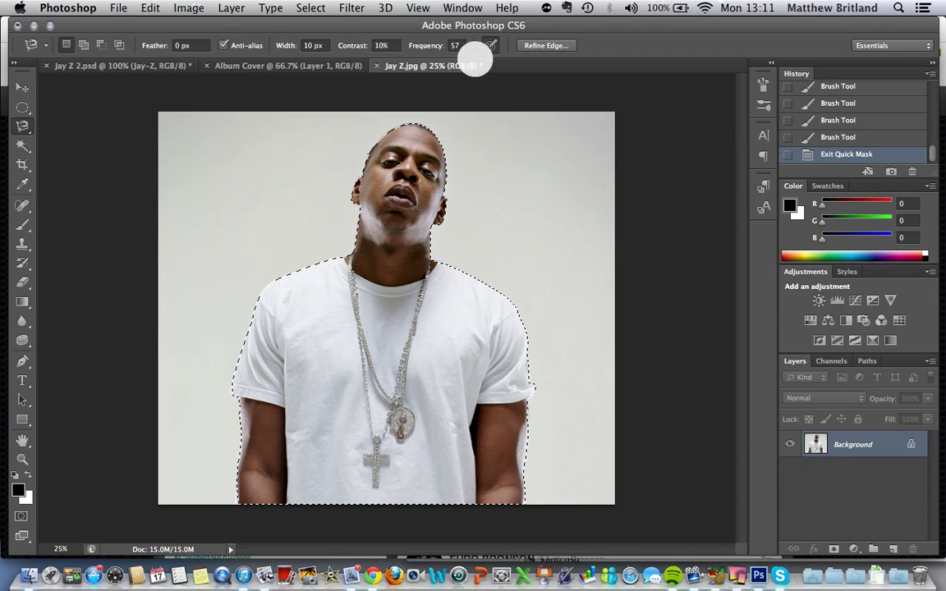
pyautogui.click(530, 46)
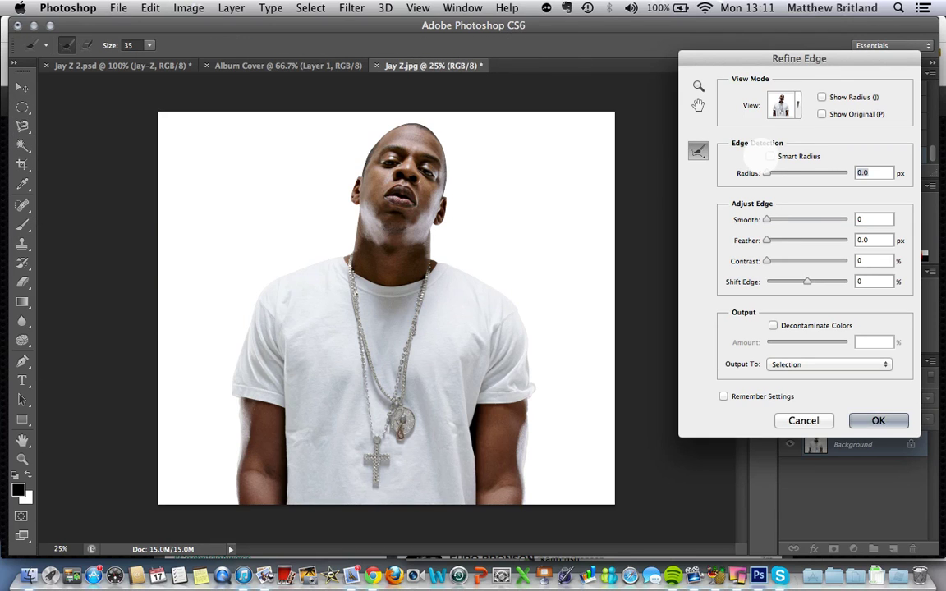
pyautogui.moveTo(769, 219); pyautogui.dragTo(792, 219)
pyautogui.click(879, 421)
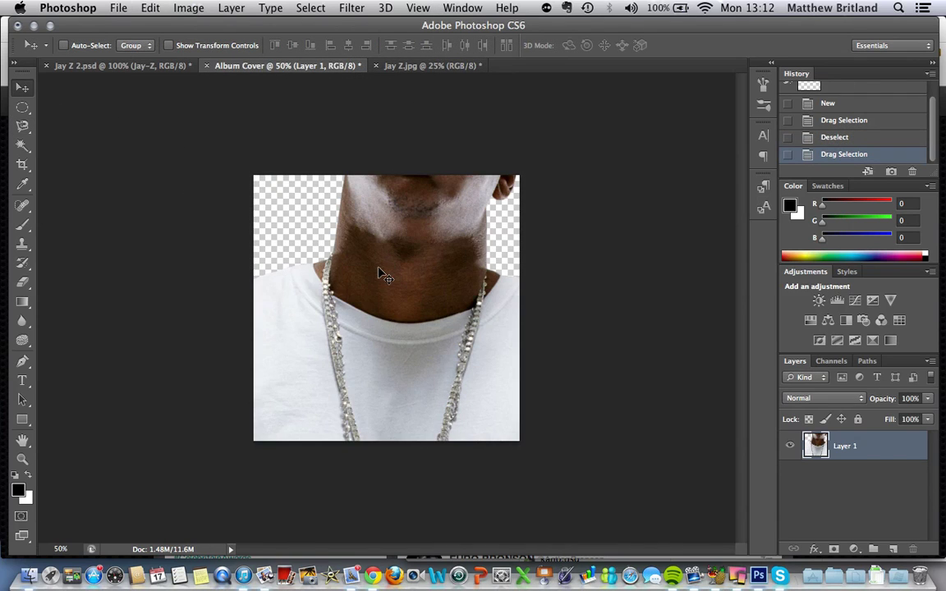
# Zoom out on Album Cover and start Free Transform on the pasted Jay-Z layer
pyautogui.press('super+minus')
pyautogui.press('super+minus')
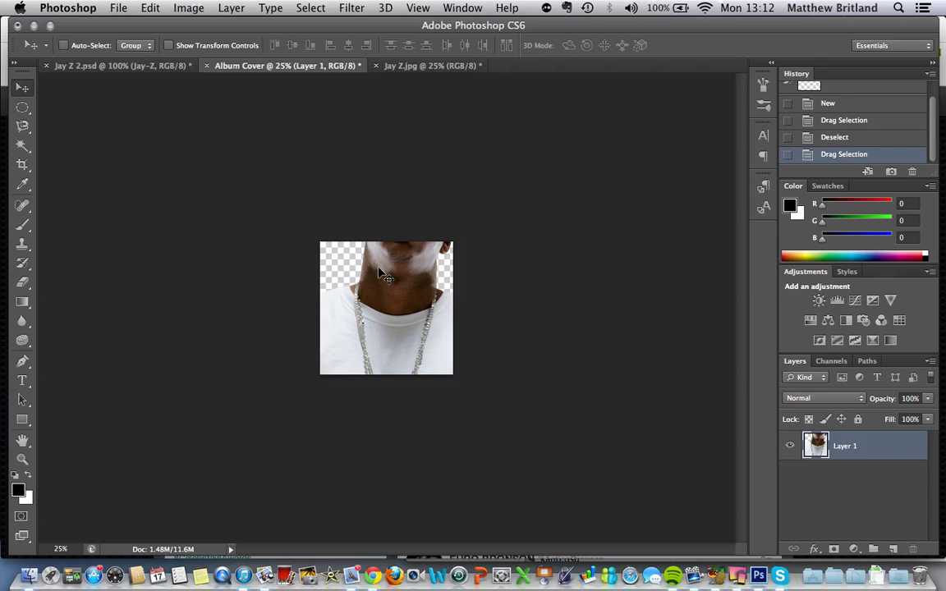
pyautogui.press('super+t')
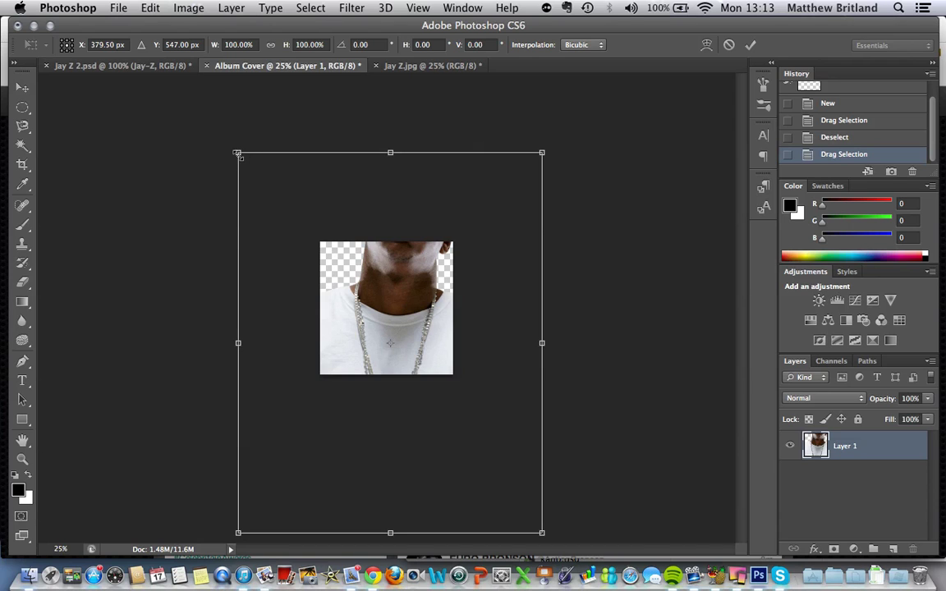
# Scale the Jay-Z layer down to about 30% and apply the transform
pyautogui.moveTo(238, 154); pyautogui.dragTo(289, 260)
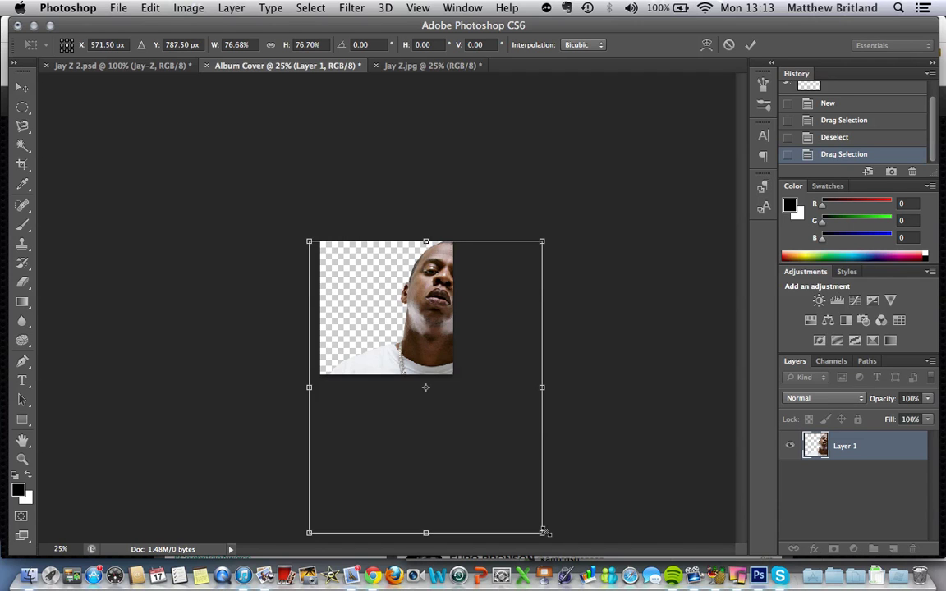
pyautogui.moveTo(542, 533); pyautogui.dragTo(509, 395)
pyautogui.moveTo(465, 435); pyautogui.dragTo(401, 355)
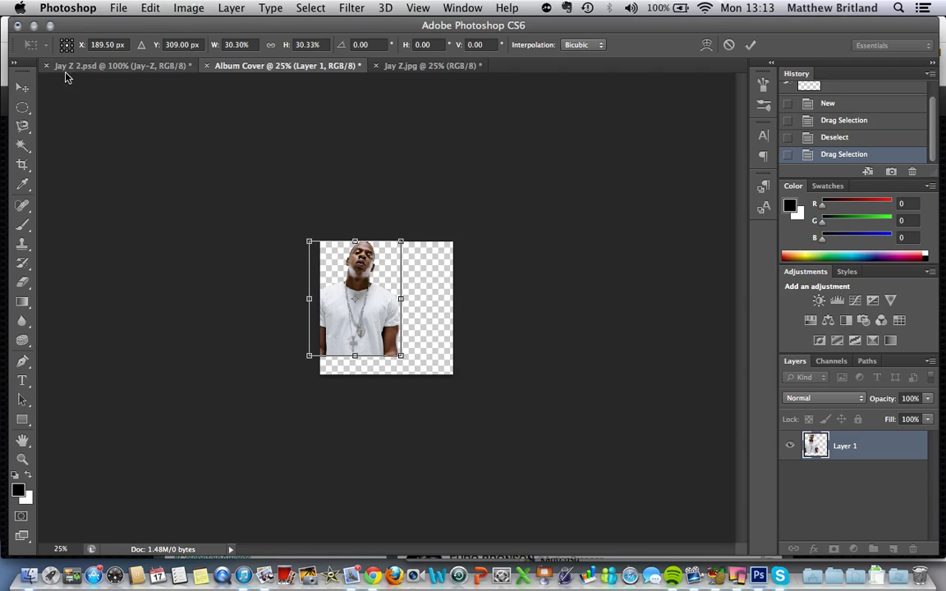
pyautogui.click(23, 87)
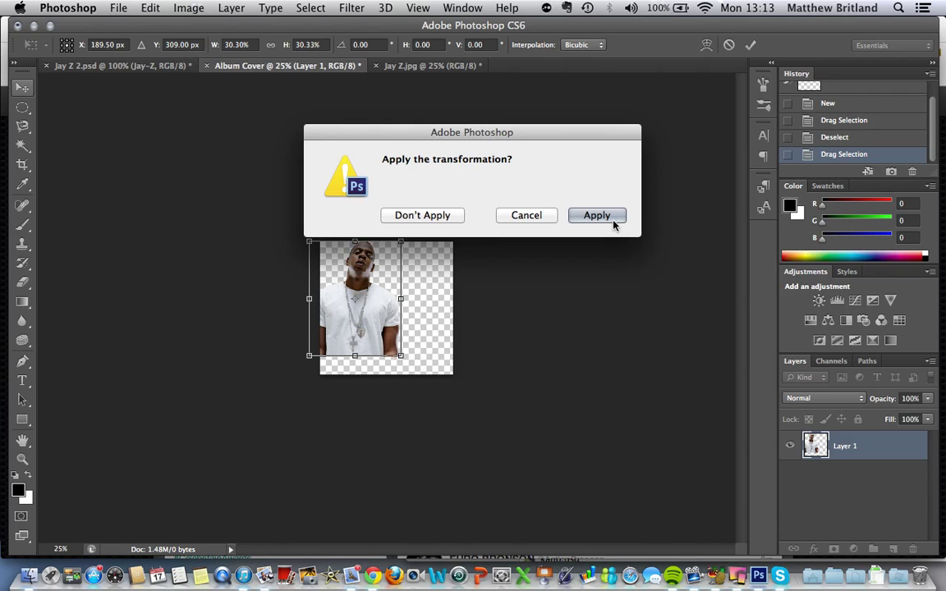
pyautogui.click(612, 220)
pyautogui.press('super+equal')
pyautogui.press('super+equal')
pyautogui.press('super+equal')
# Centre the portrait on the canvas and enlarge it to about 108%, applying the change
pyautogui.moveTo(362, 333); pyautogui.dragTo(431, 372)
pyautogui.press('super+t')
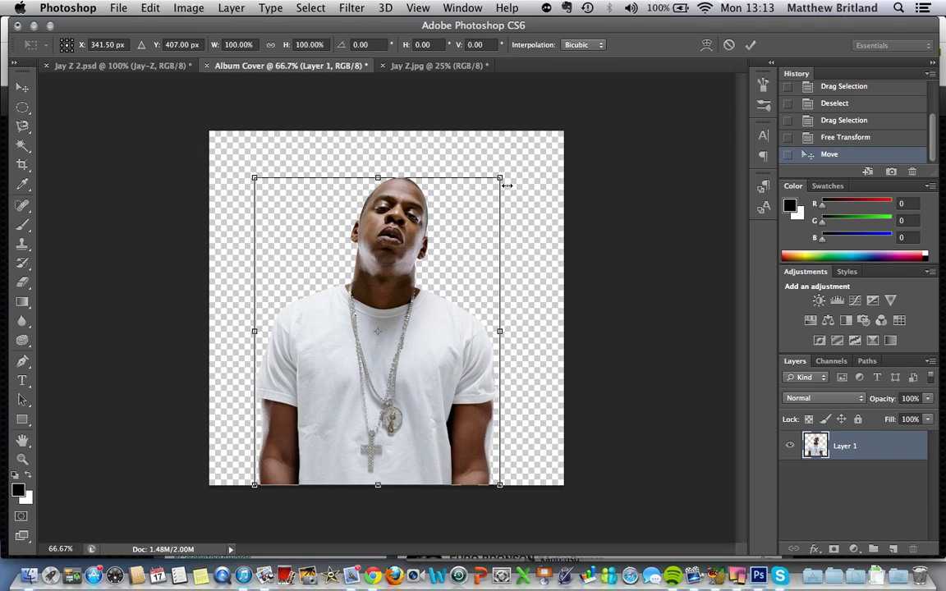
pyautogui.moveTo(501, 178); pyautogui.dragTo(524, 157)
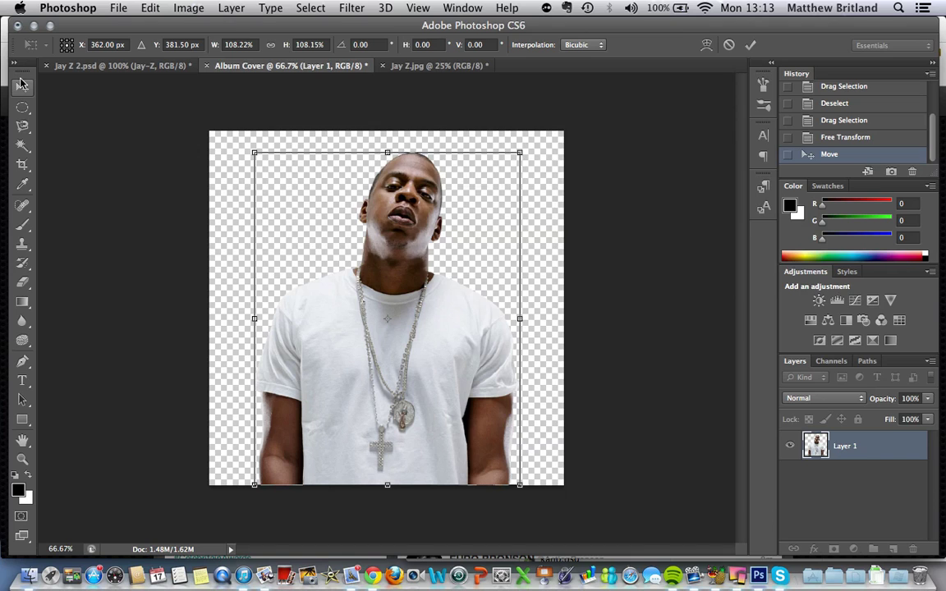
pyautogui.click(23, 86)
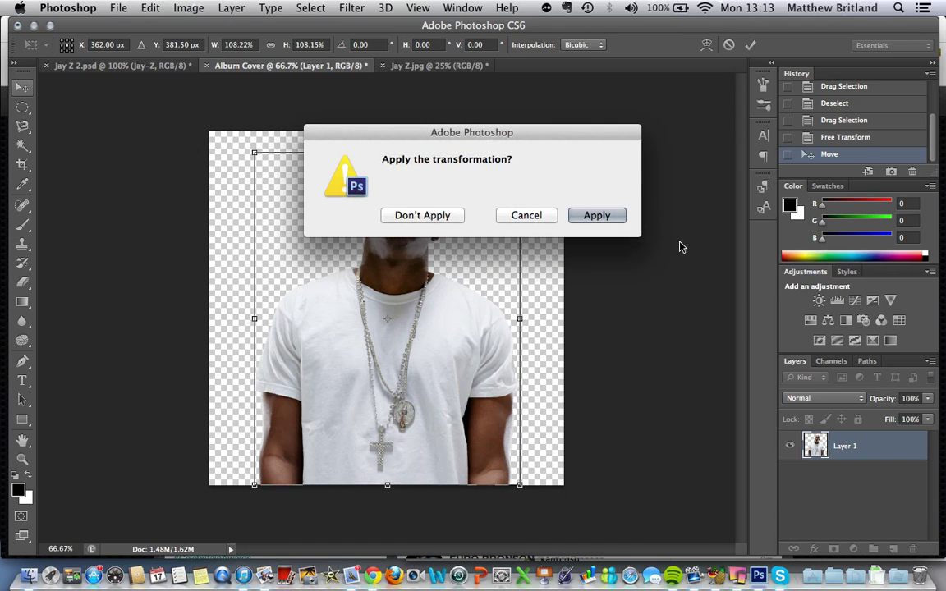
pyautogui.click(597, 216)
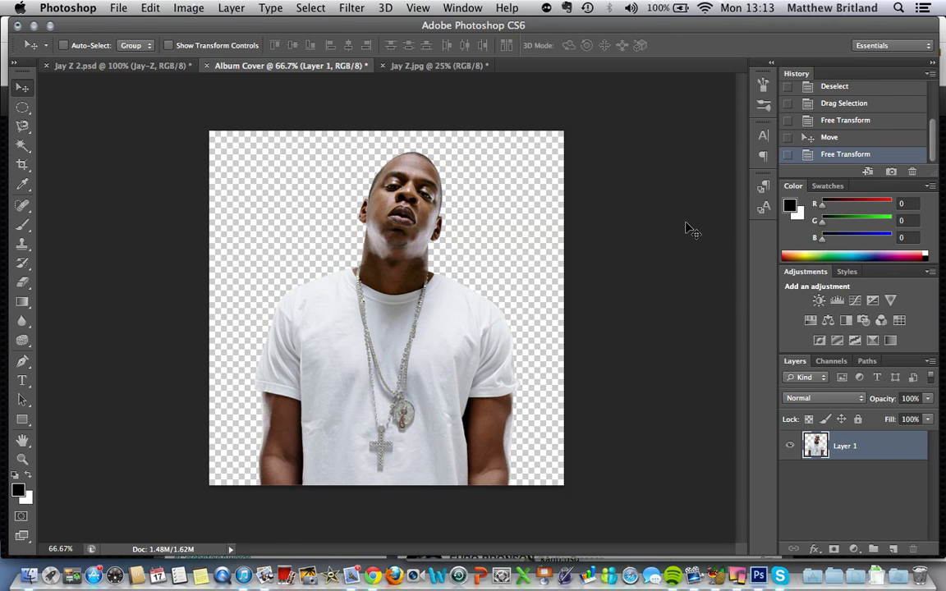